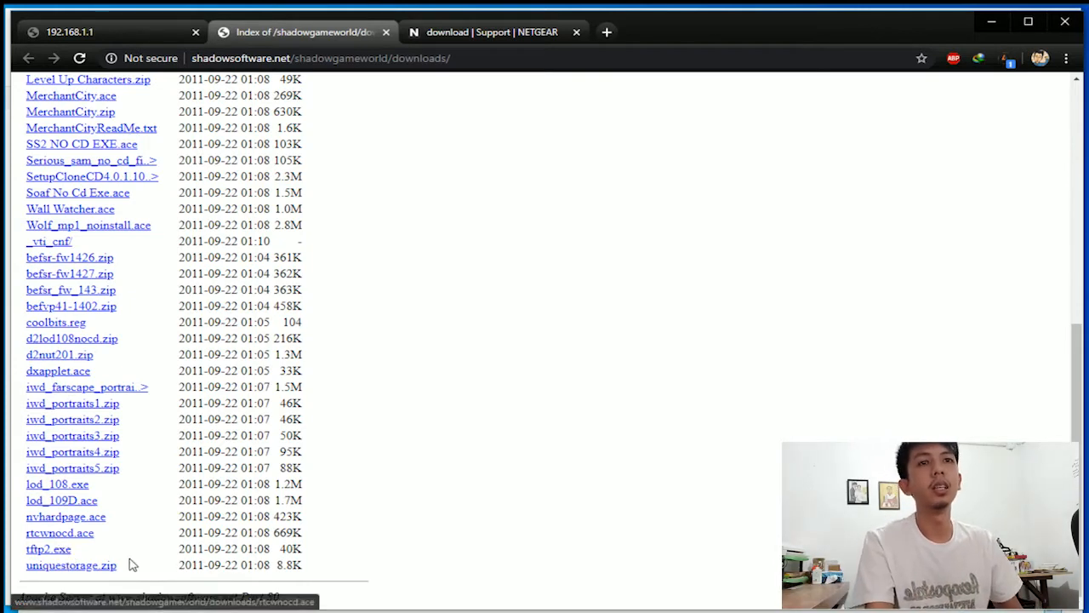
# - Show the NETGEAR support download page
pyautogui.click(513, 33)
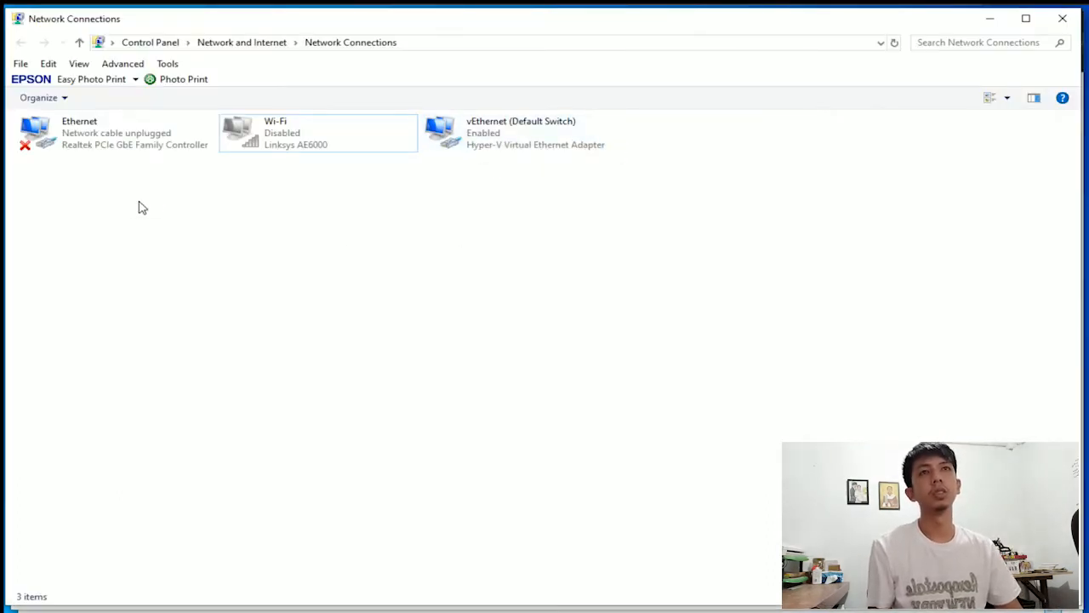
# - Assign the Ethernet adapter's IPv4 configuration the static IP address 192.168.1.8 with subnet mask 255.255.255.0
pyautogui.rightClick(79, 142)
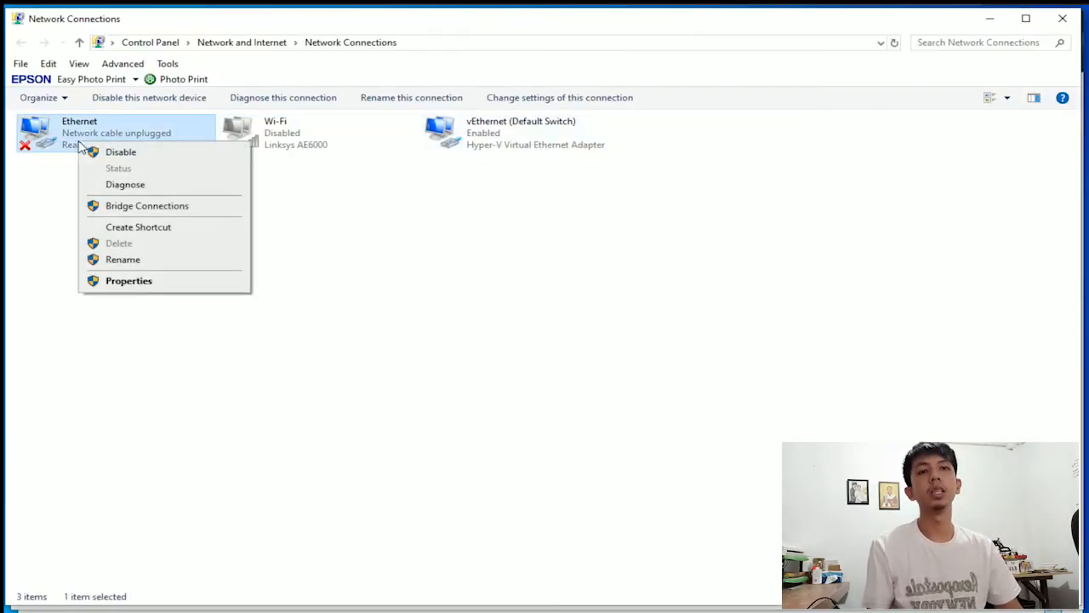
pyautogui.click(139, 281)
pyautogui.doubleClick(158, 274)
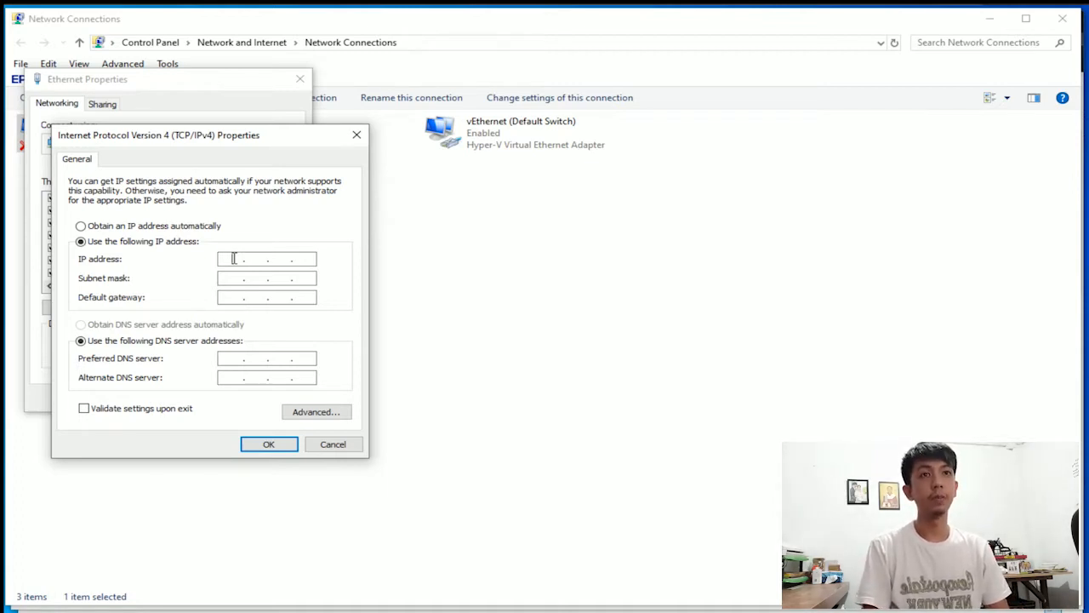
pyautogui.write('192.168.1.')
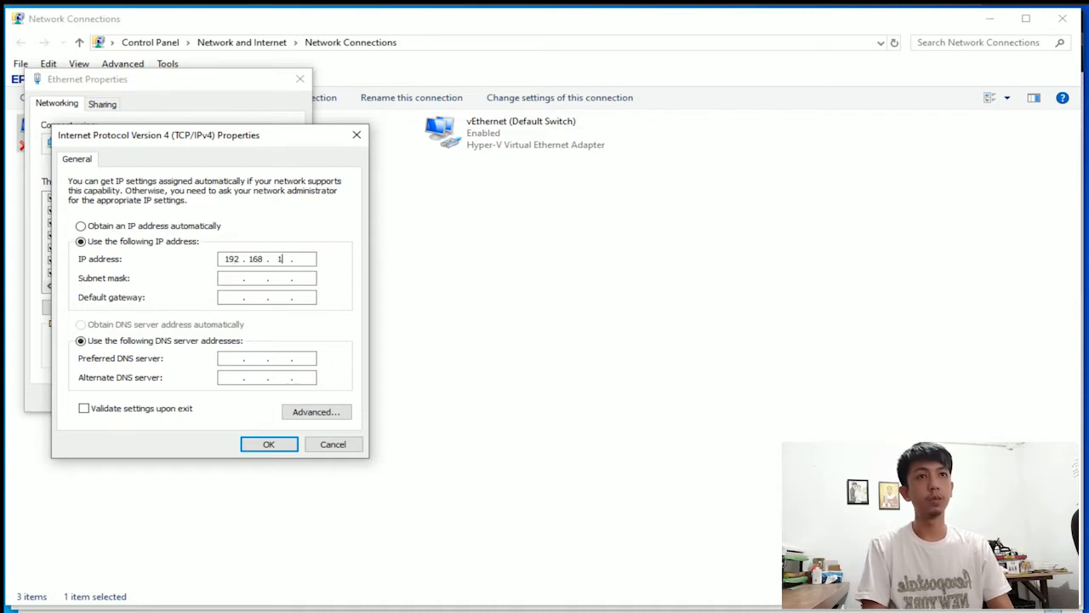
pyautogui.write('8')
pyautogui.press('Tab')
pyautogui.press('Tab')
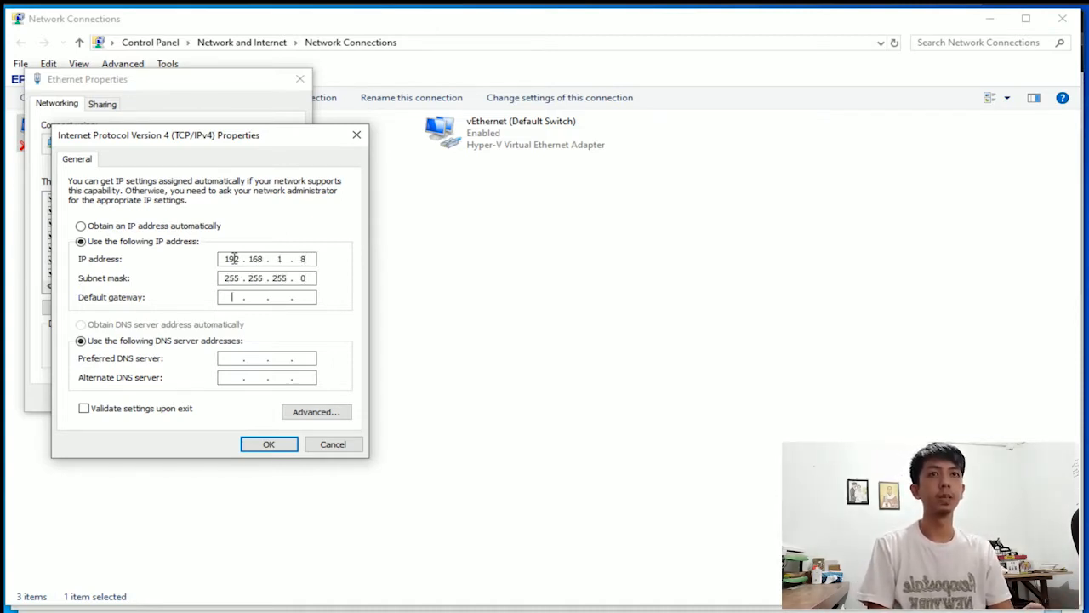
# - Set the Ethernet adapter's default gateway to 192.168.1.1 and apply the IPv4 and adapter properties
pyautogui.write('192 . 1')
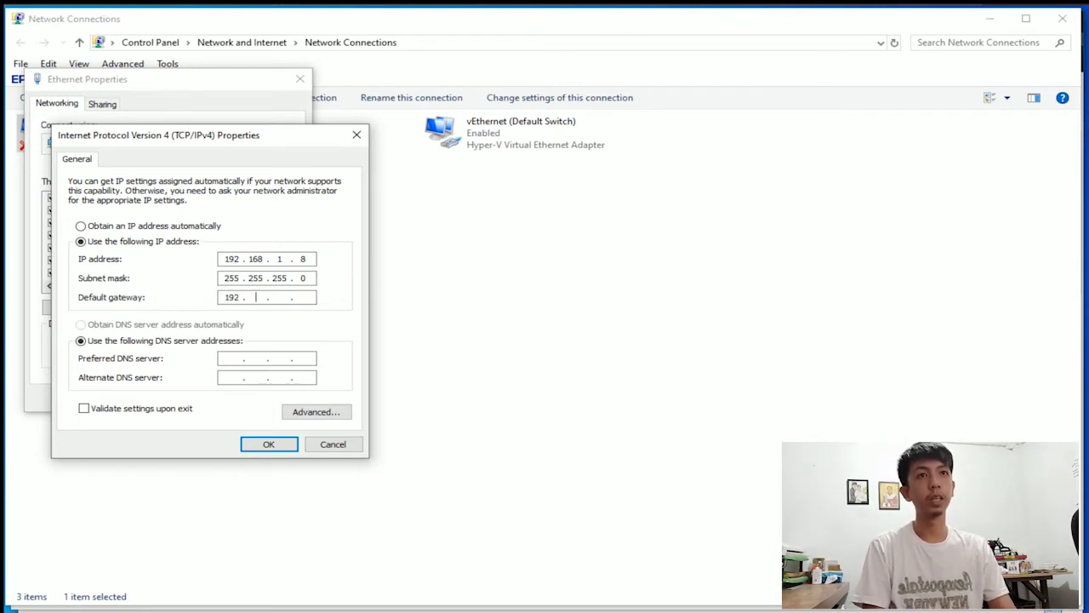
pyautogui.write('68 . 1 . 1')
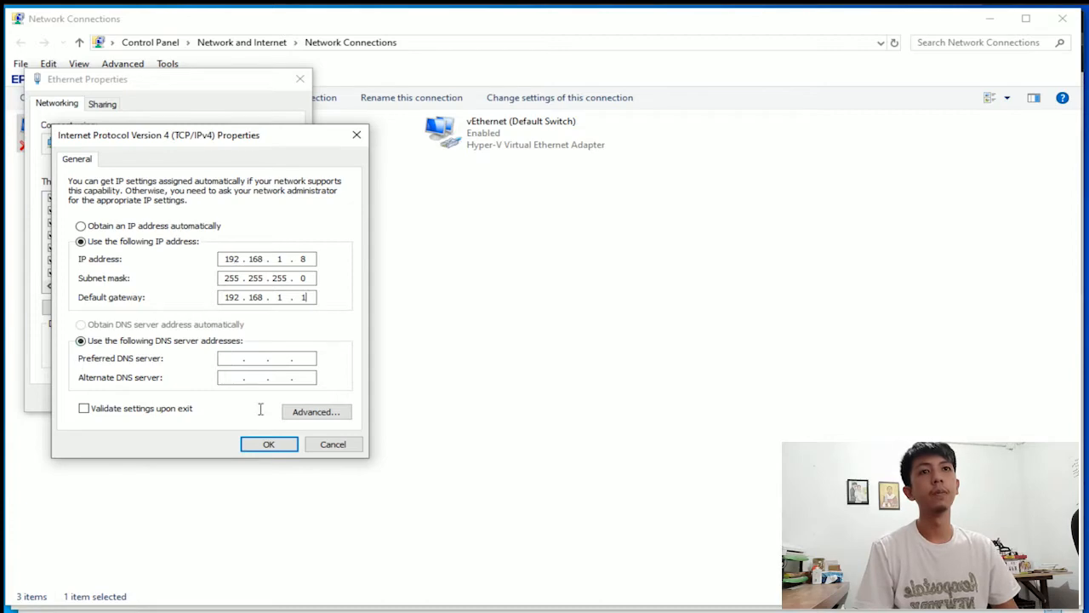
pyautogui.click(266, 444)
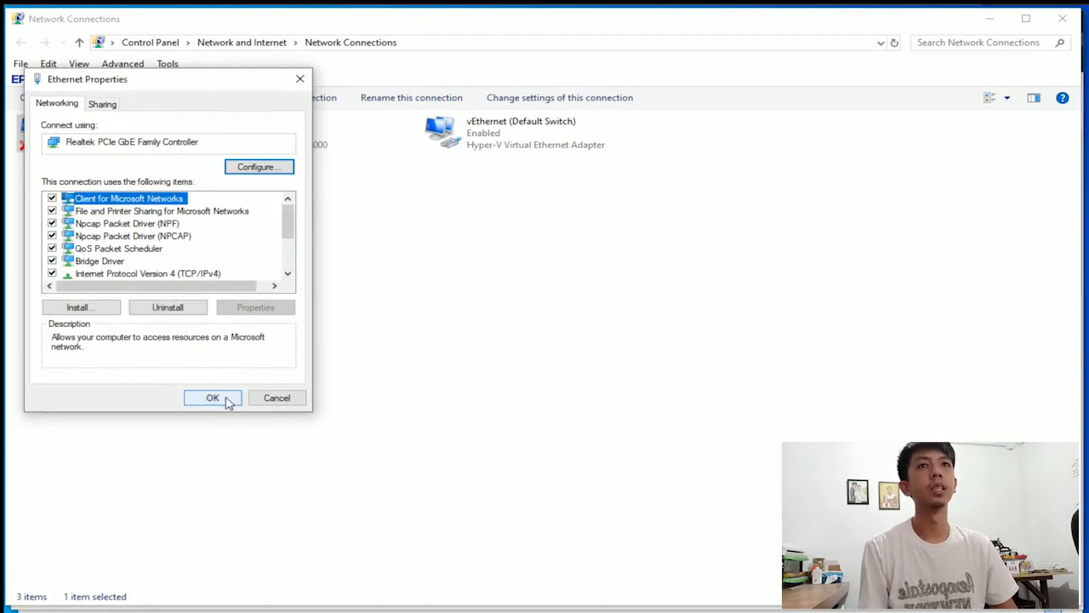
pyautogui.click(225, 399)
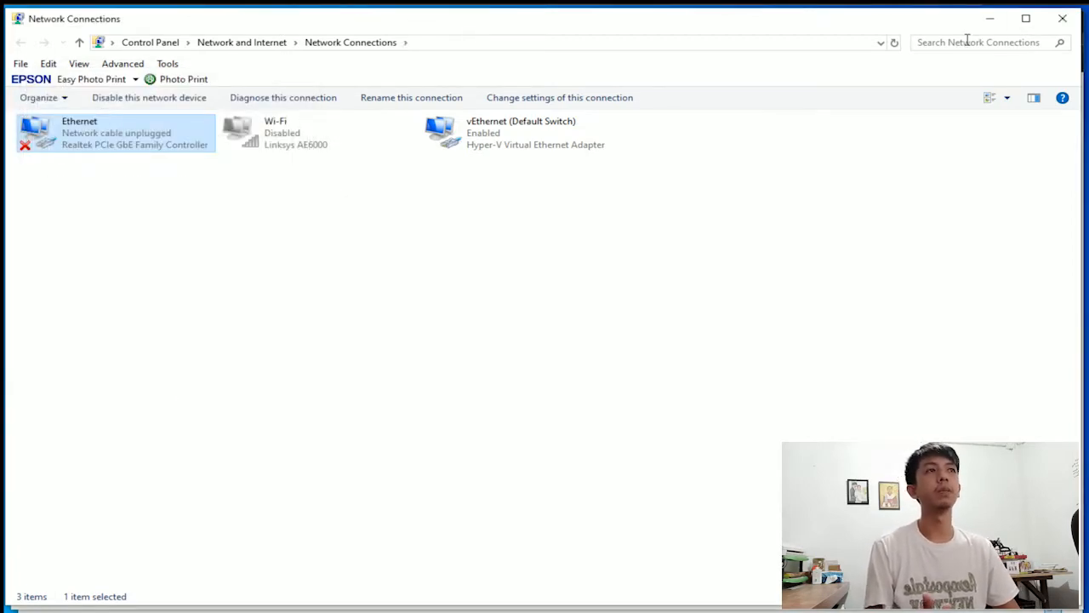
# - Launch tftp2 from the NETGEAR FIX folder and choose WNDR4000-V1.0.2.10_9.1.89.chk as the firmware file
pyautogui.click(988, 24)
pyautogui.click(989, 24)
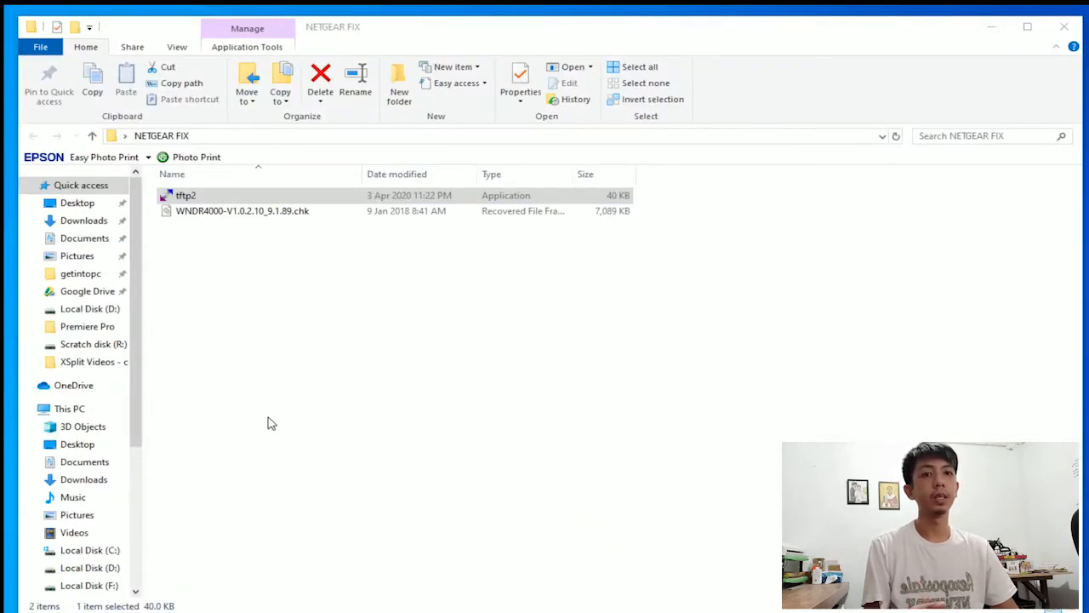
pyautogui.doubleClick(290, 197)
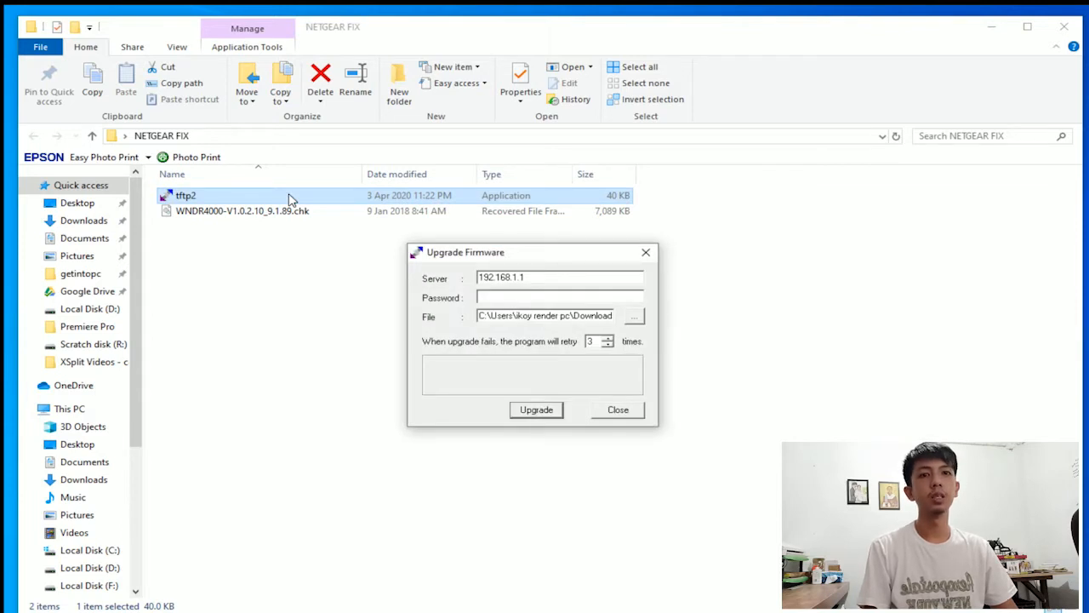
pyautogui.click(565, 277)
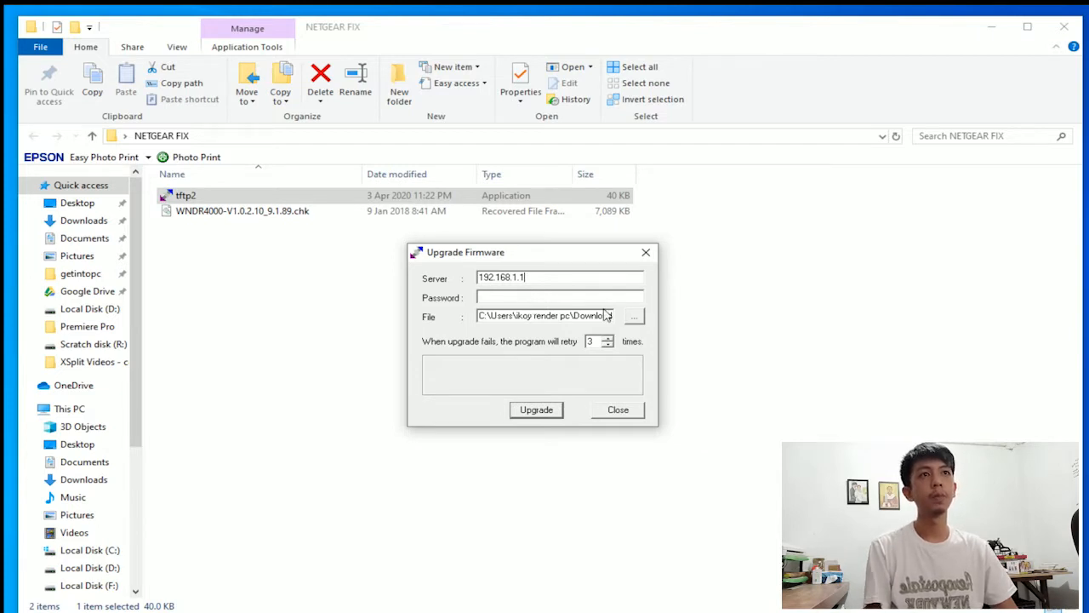
pyautogui.click(635, 318)
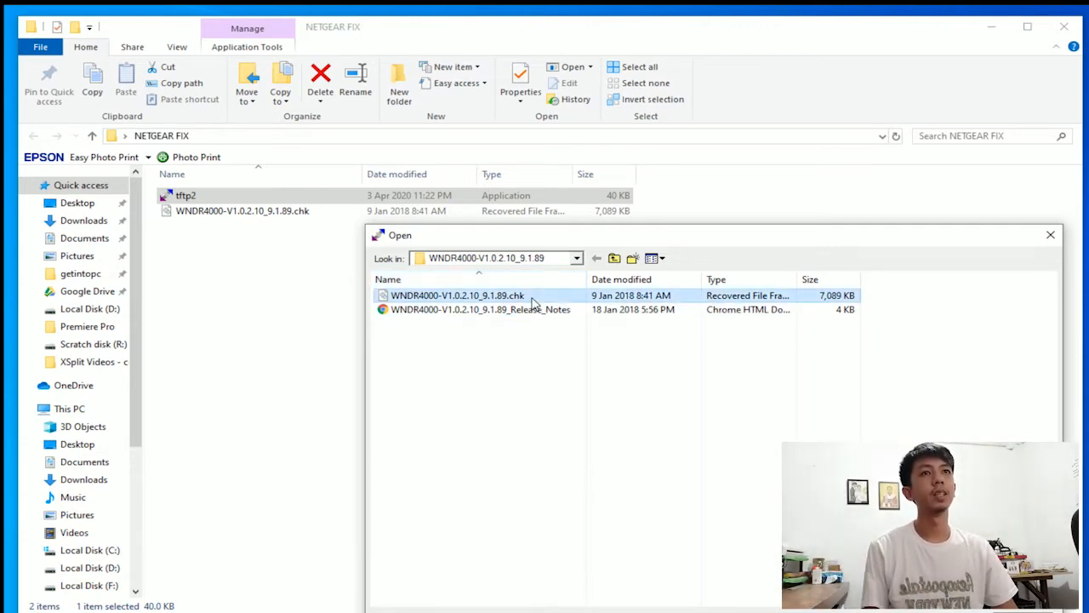
pyautogui.doubleClick(531, 295)
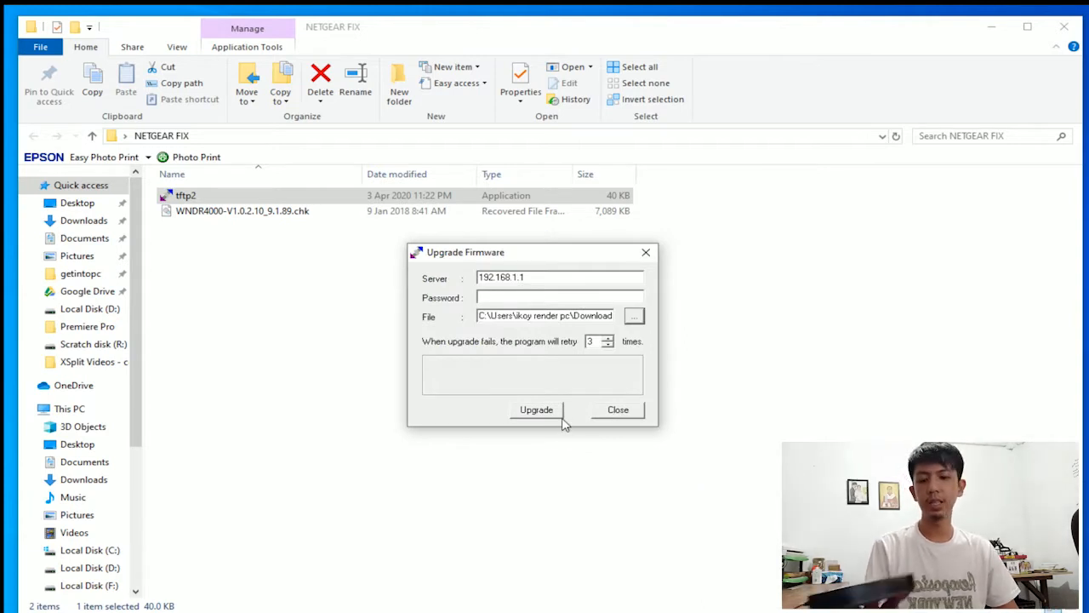
# - Enter the router password in the Upgrade Firmware dialog and start the firmware upgrade
pyautogui.click(549, 295)
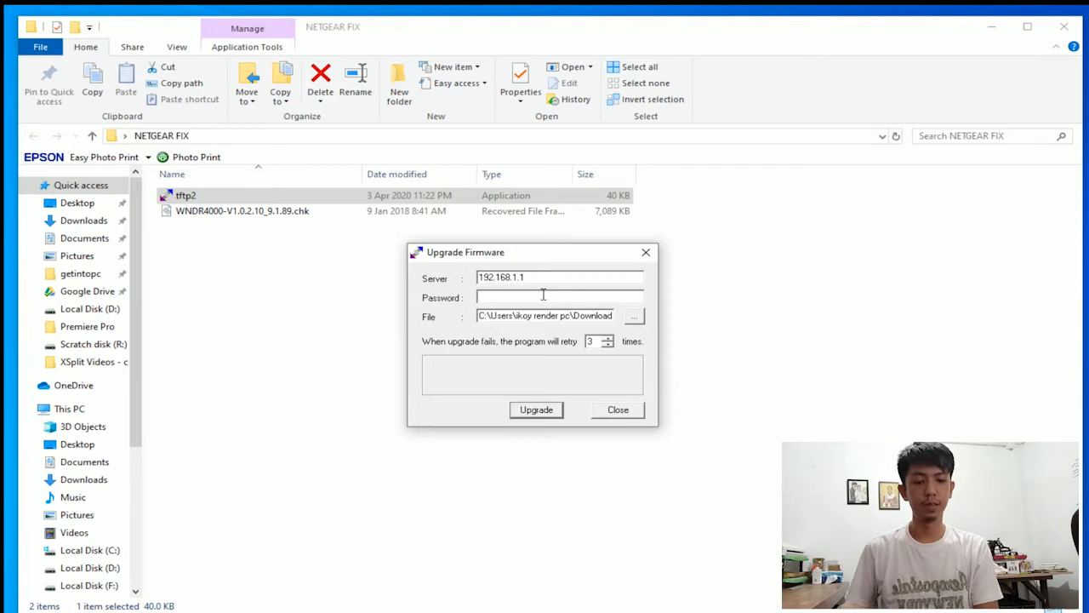
pyautogui.write('*****')
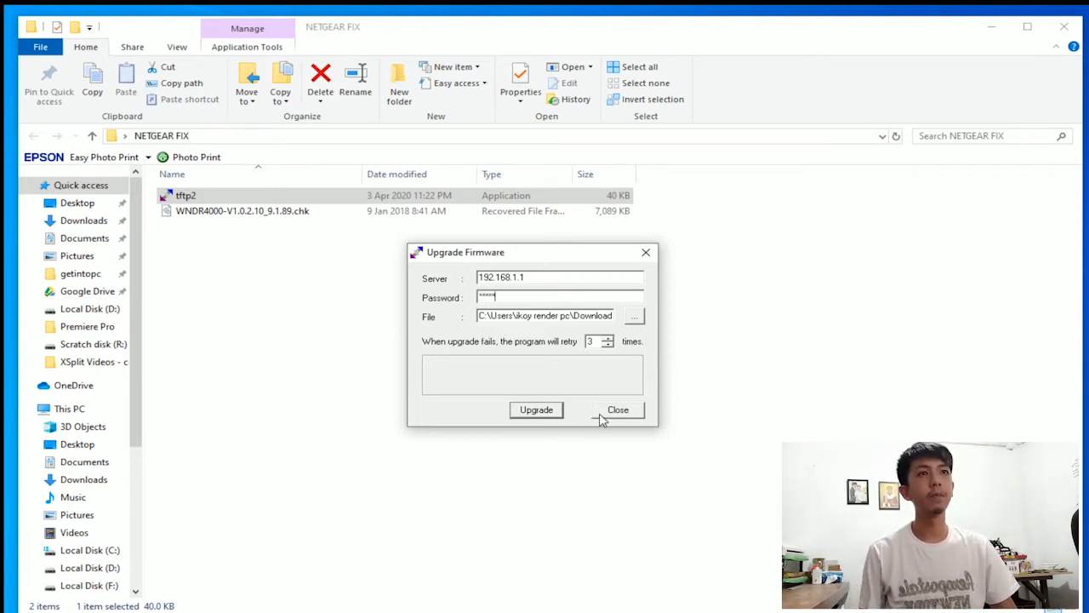
pyautogui.press('Return')
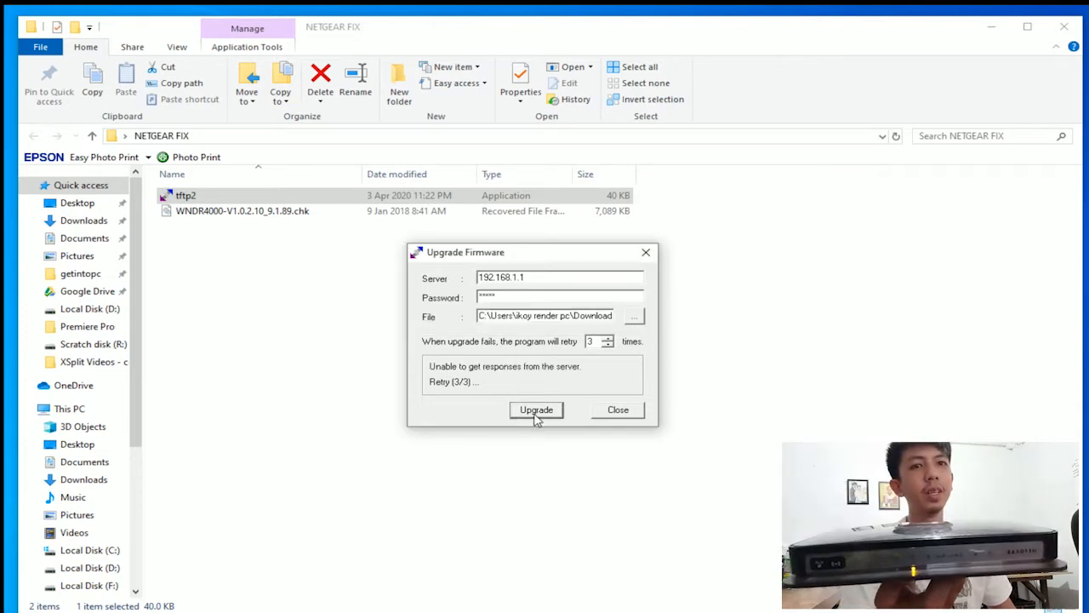
pyautogui.click(536, 410)
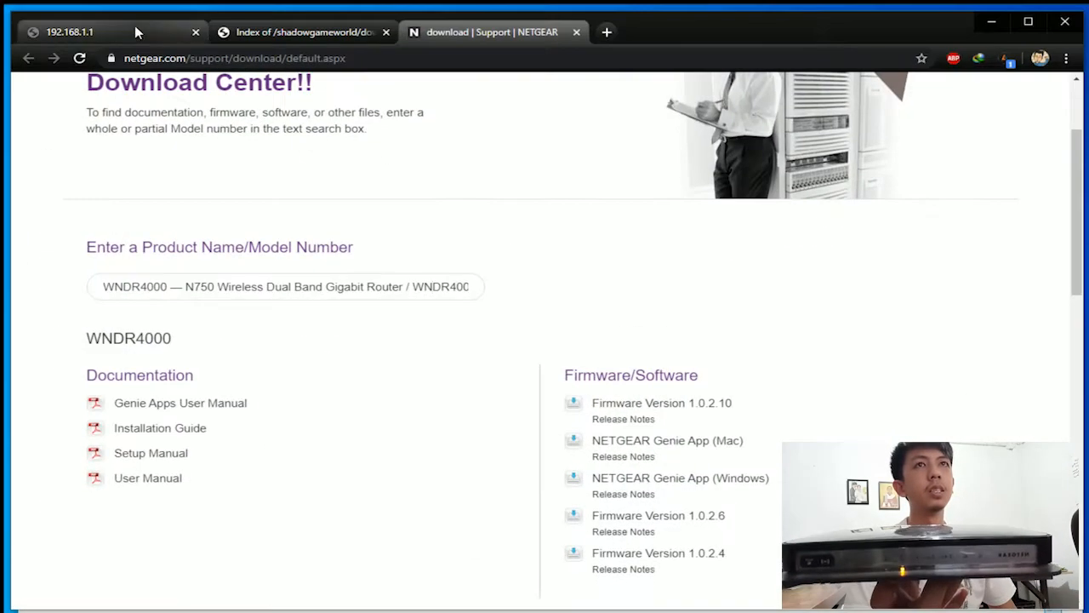
# - Switch to Chrome and load the router's administration page at 192.168.1.1/start.htm, reloading it after the upgrade
pyautogui.click(135, 24)
pyautogui.click(229, 58)
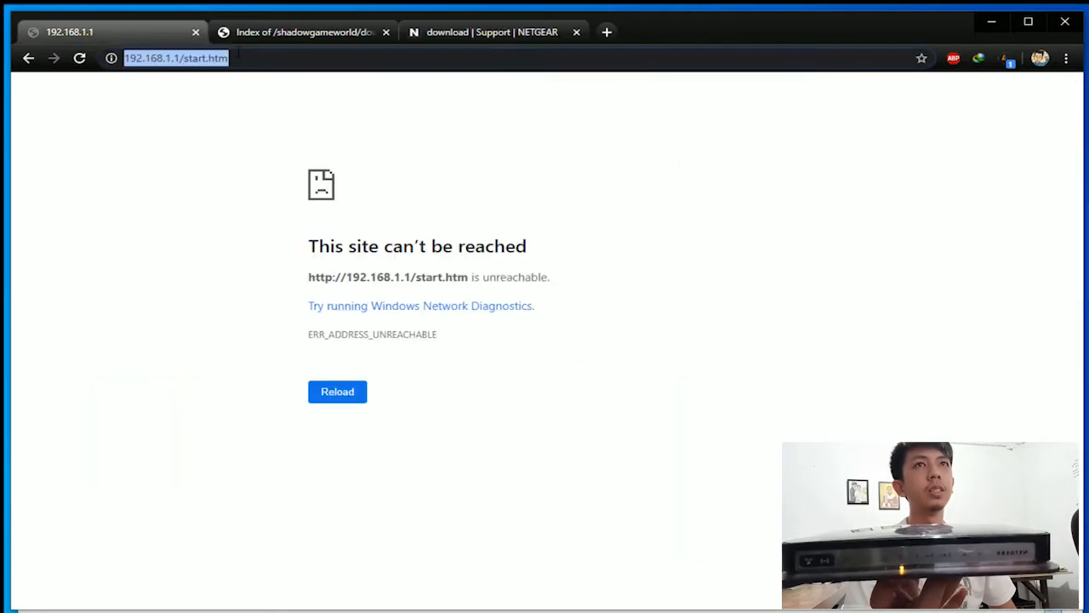
pyautogui.press('Return')
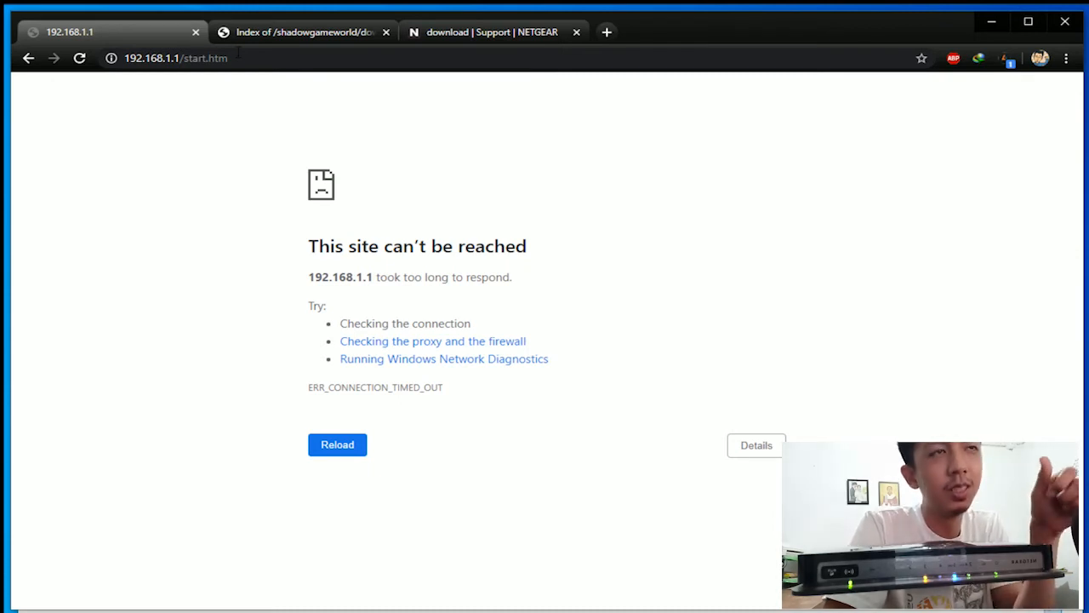
pyautogui.click(80, 58)
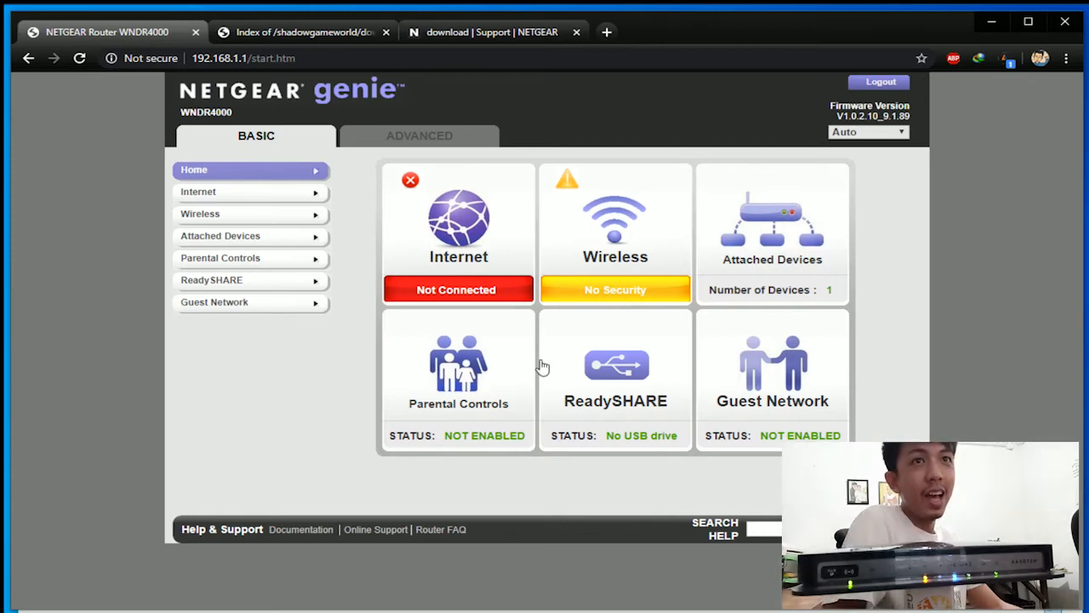
# - Review the router's Internet, Home, Wireless and Attached Devices pages in the basic settings
pyautogui.click(304, 197)
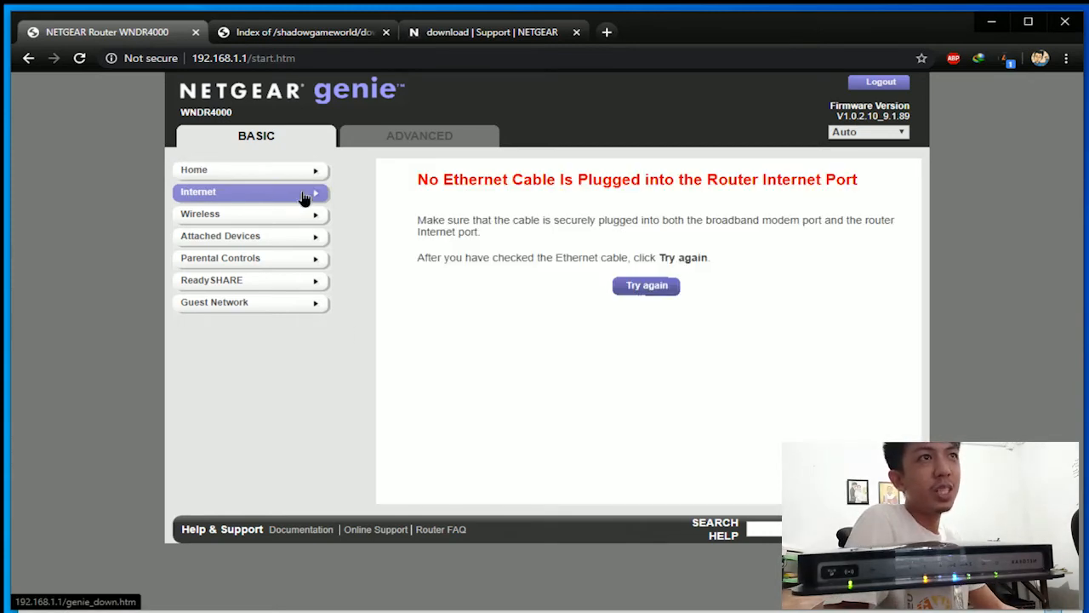
pyautogui.click(321, 174)
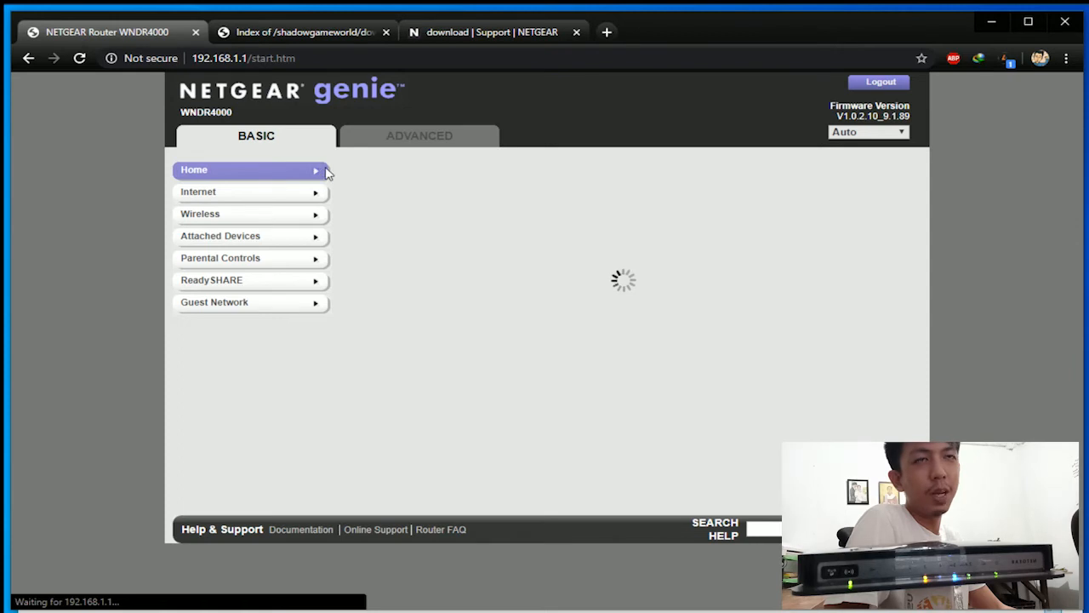
pyautogui.click(290, 215)
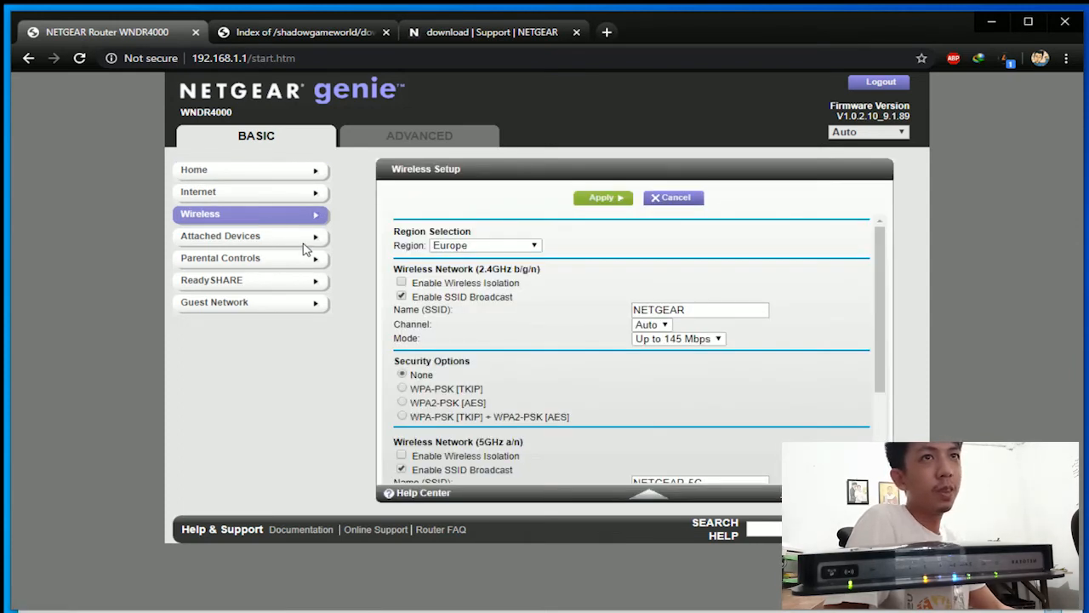
pyautogui.click(308, 245)
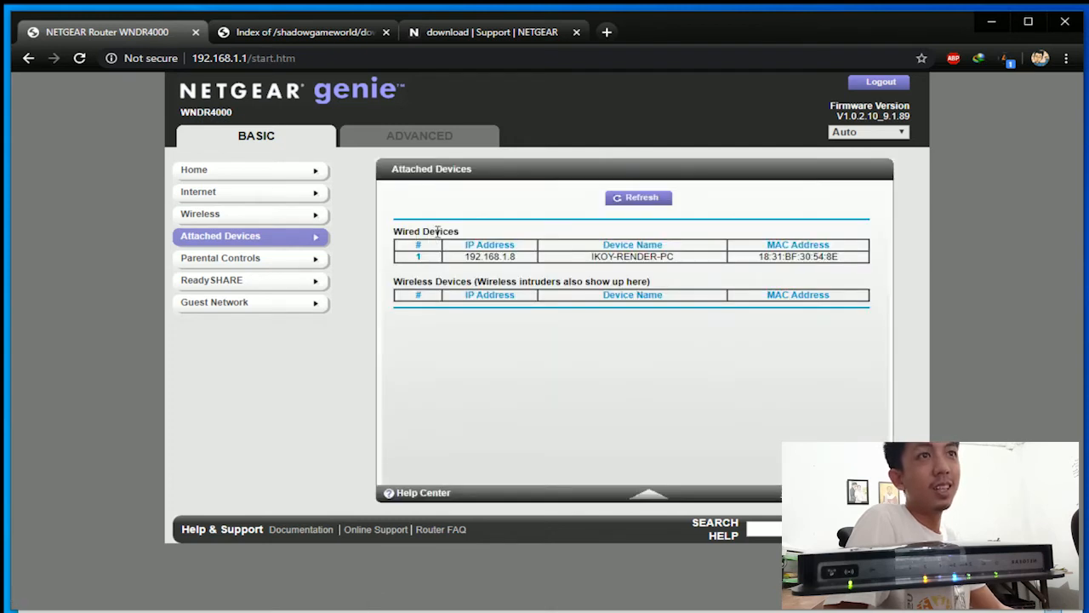
# - Examine the router information, Internet port, wireless and guest network details in the advanced settings, and return to the basic home page
pyautogui.click(449, 145)
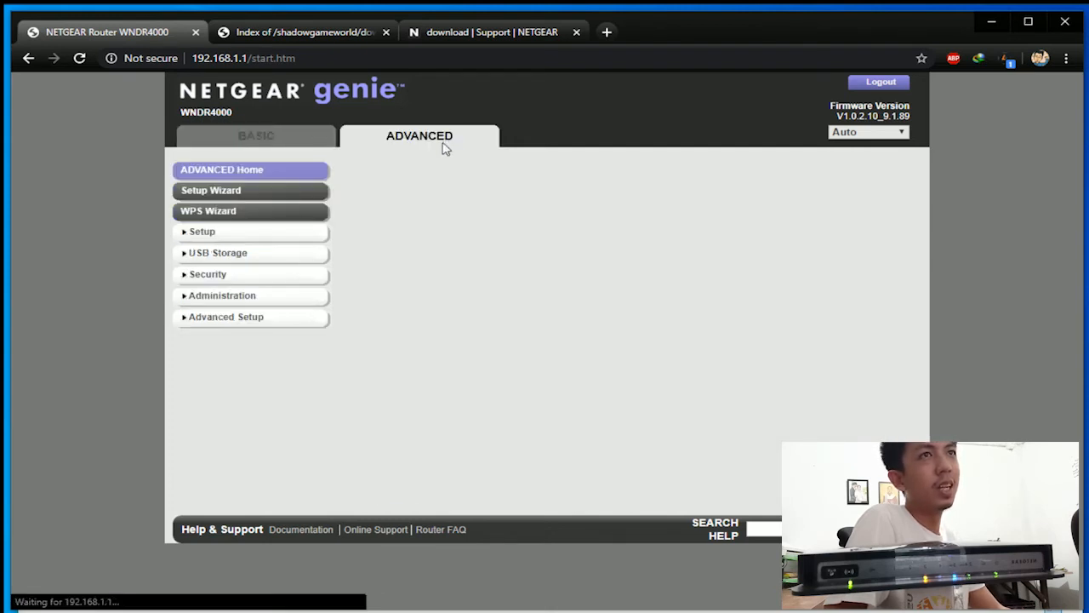
pyautogui.scroll(-2, 689, 270)
pyautogui.scroll(2, 693, 279)
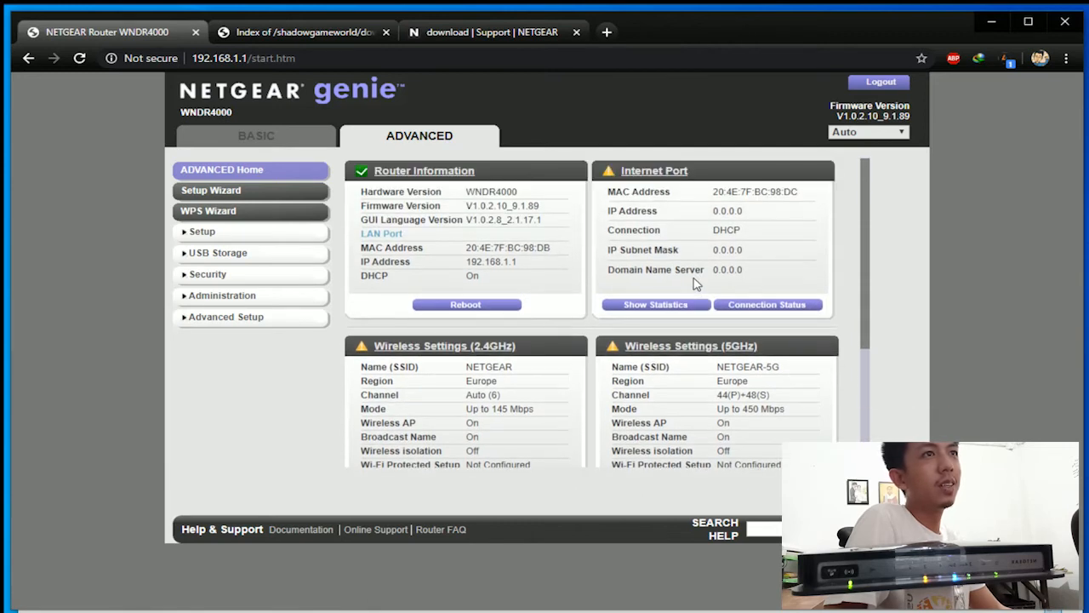
pyautogui.scroll(-3, 750, 427)
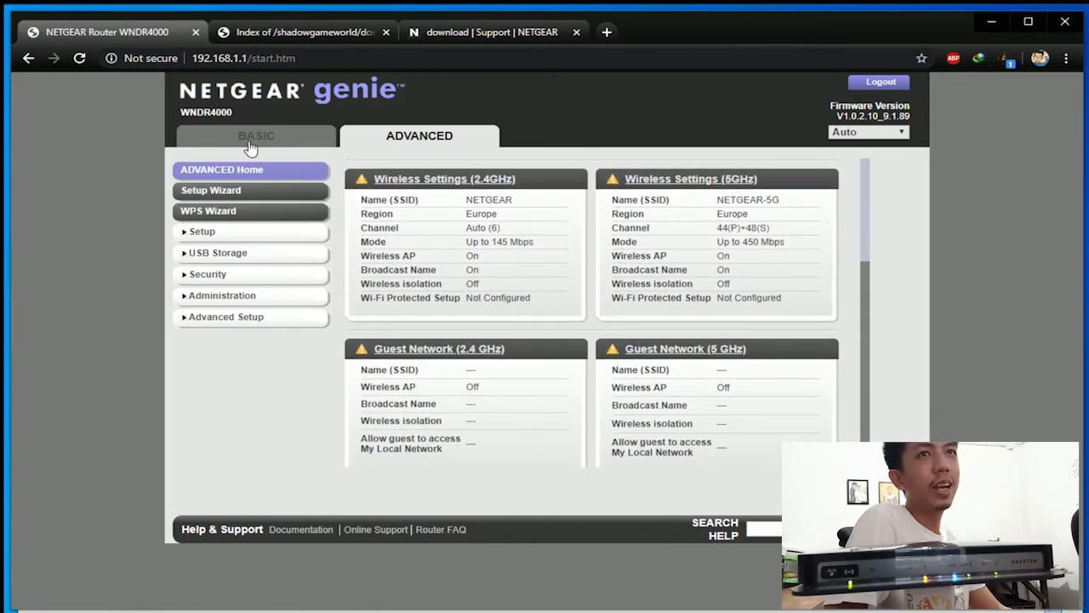
pyautogui.click(253, 138)
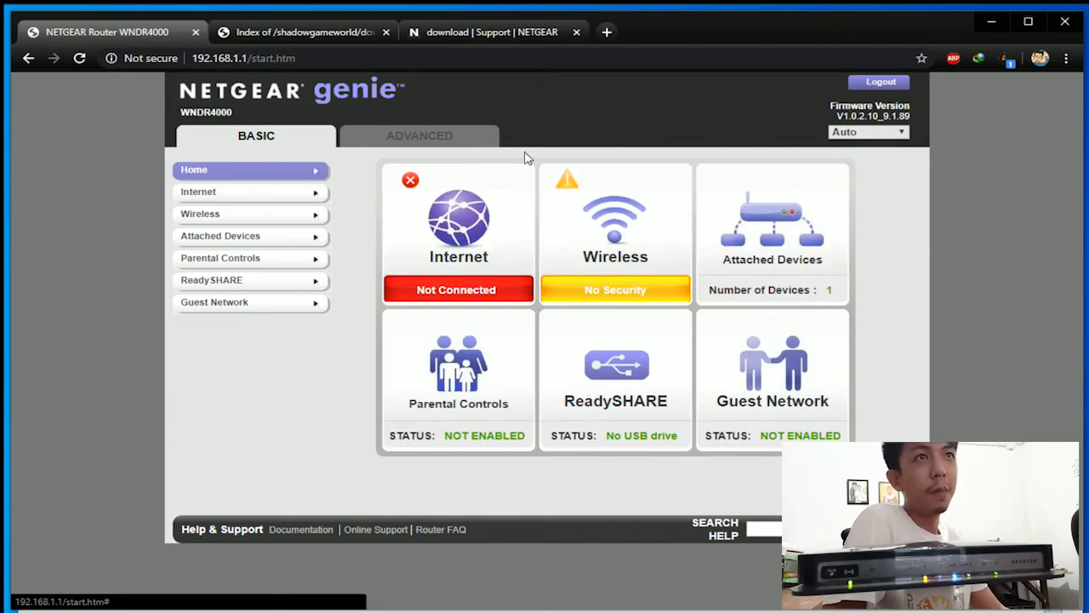
pyautogui.click(454, 139)
pyautogui.click(294, 143)
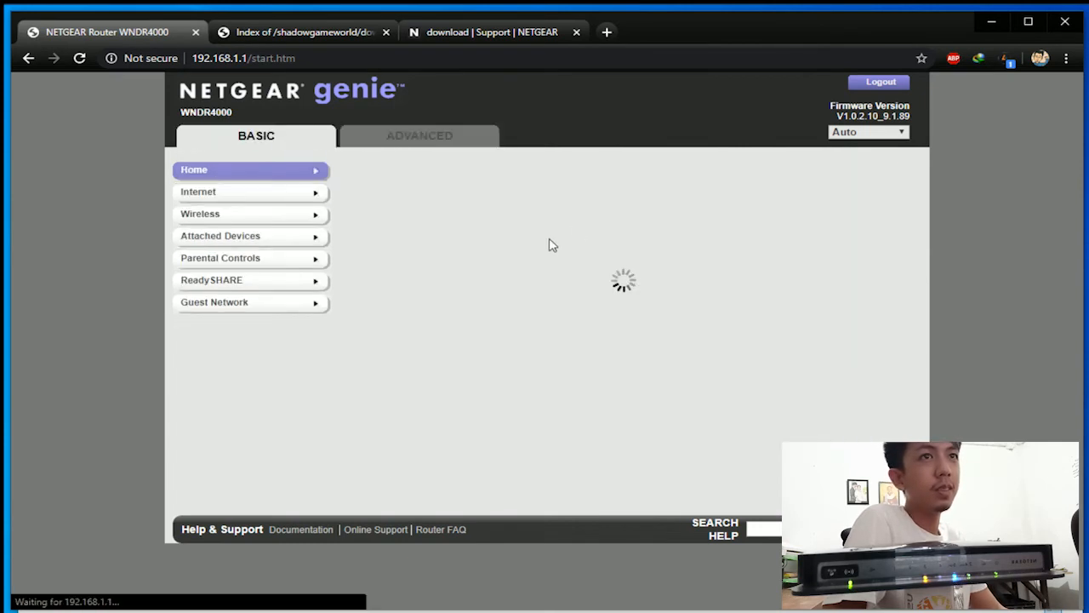